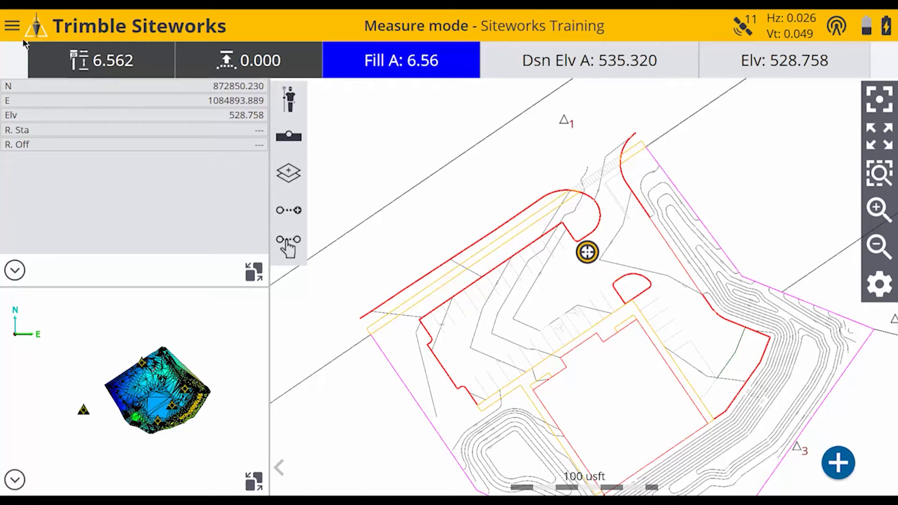
Open the Point Manager options under Data Management from the main menu.
click(12, 28)
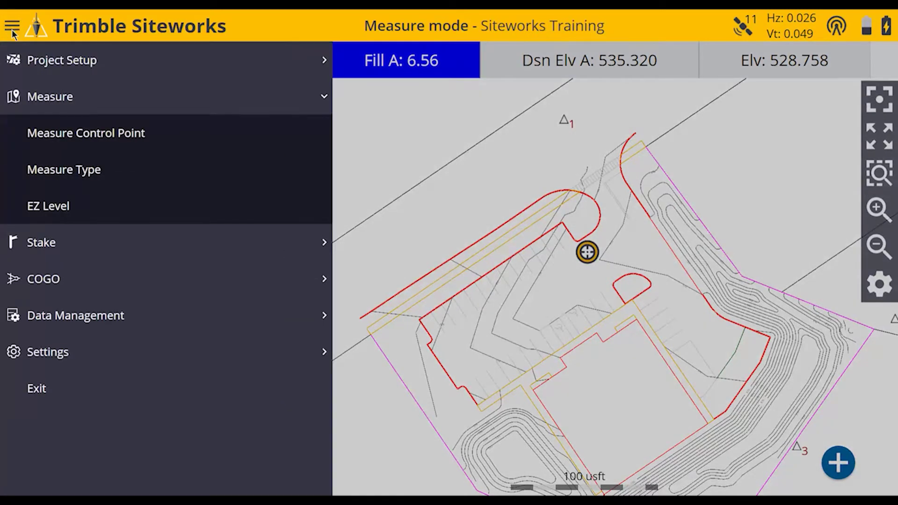
click(109, 318)
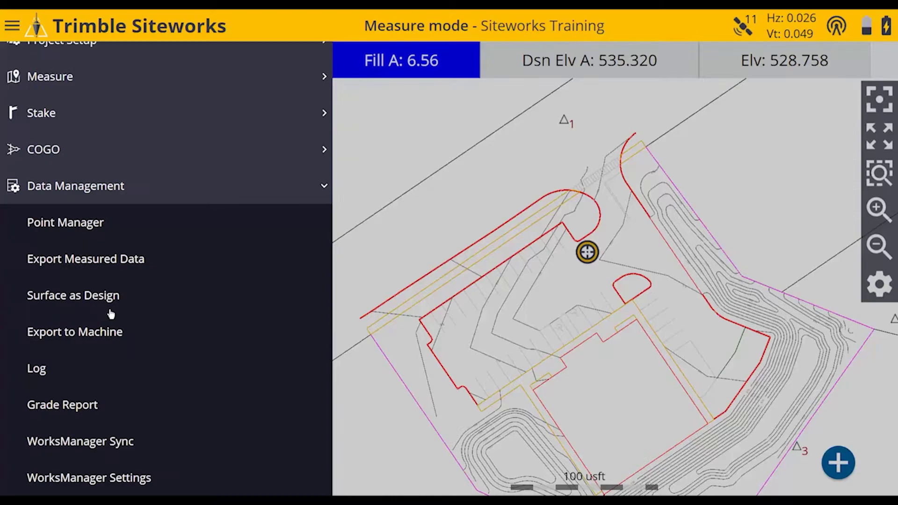
click(91, 227)
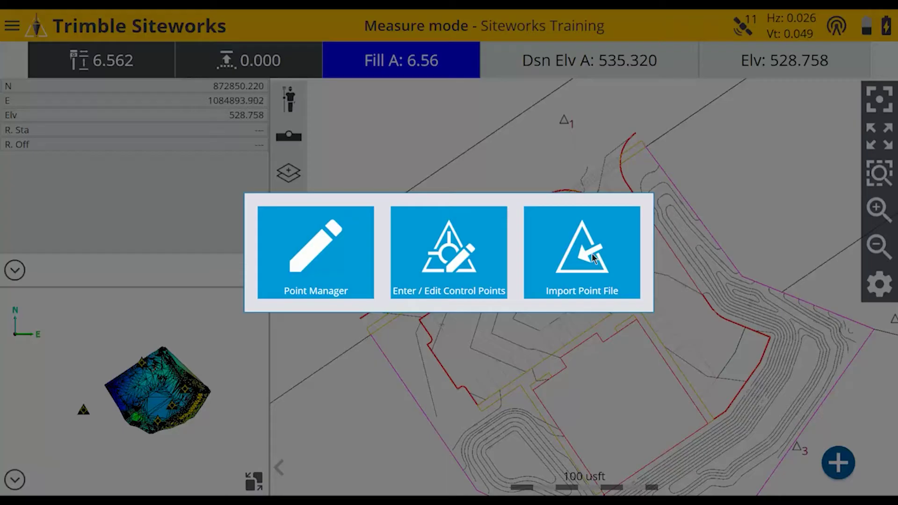
Start a point-file import with Point type set to Stakeout points and browse for the file.
click(592, 257)
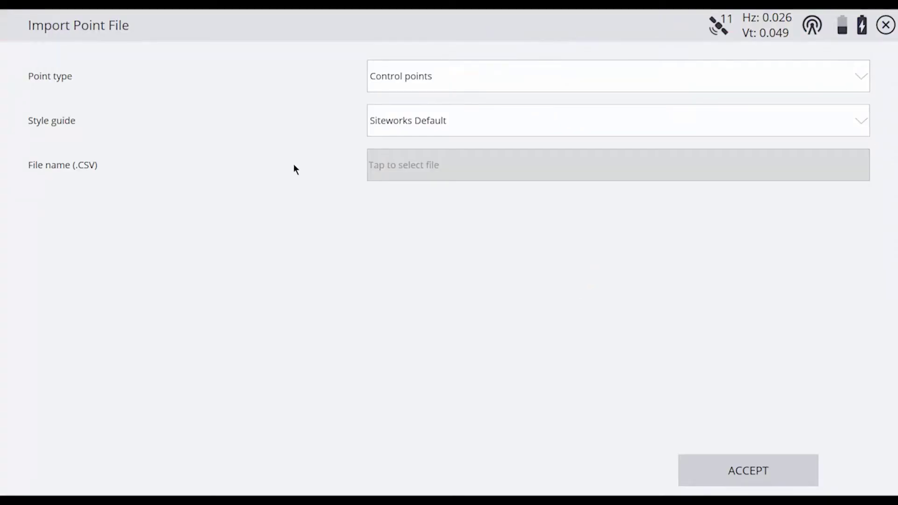
click(857, 78)
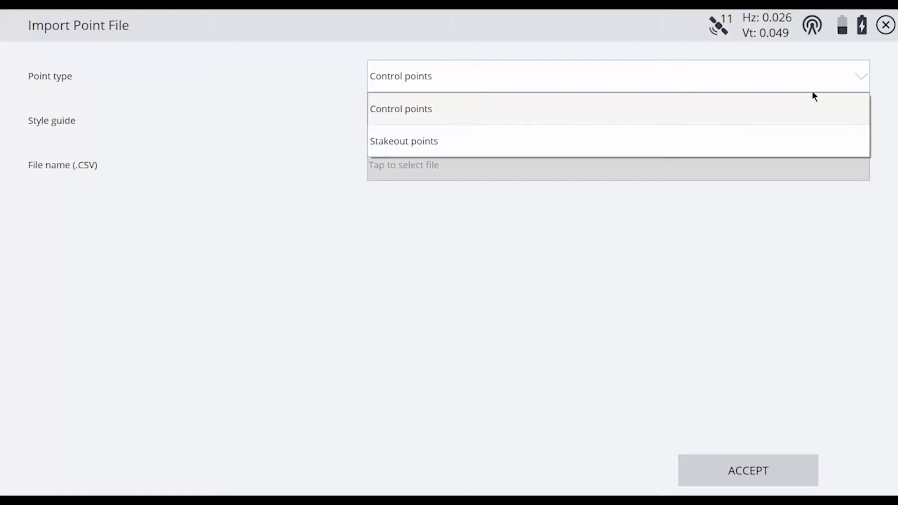
click(453, 143)
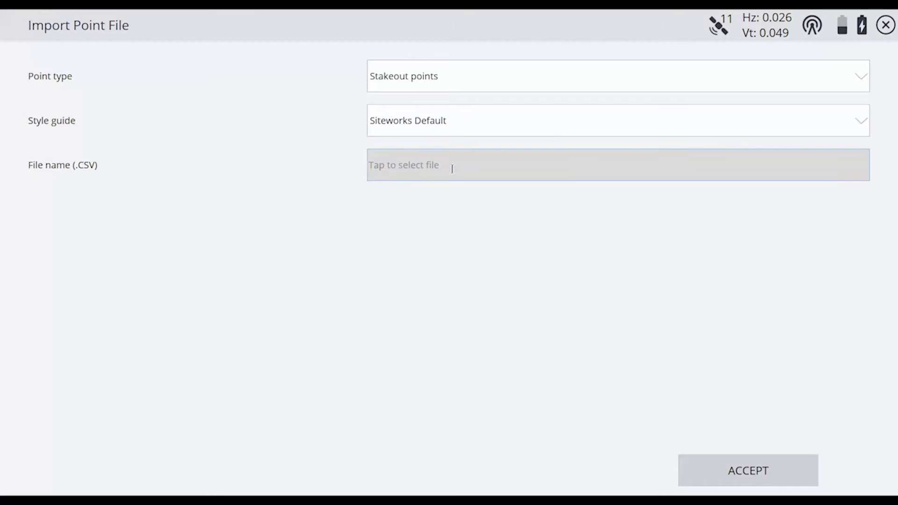
click(467, 167)
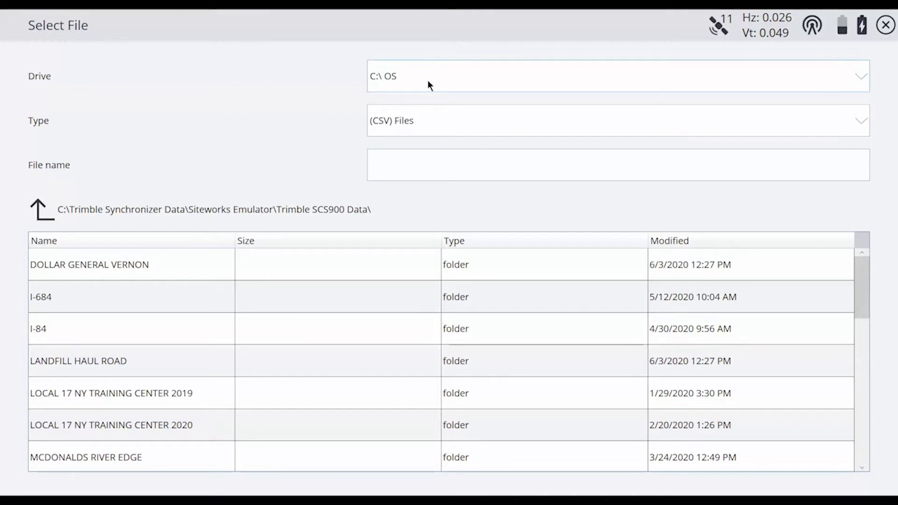
Select Light Pole Stakeout Points.csv from the D:\Siteworks Training folder.
click(816, 74)
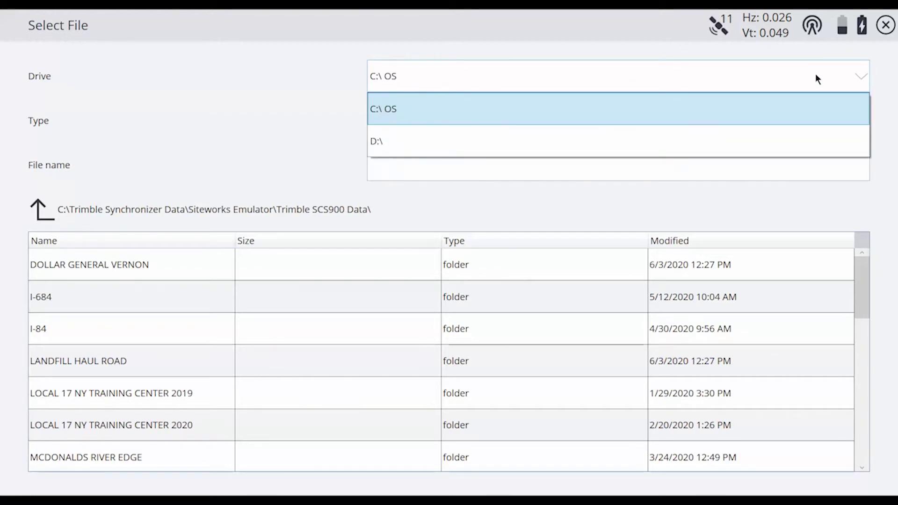
click(394, 140)
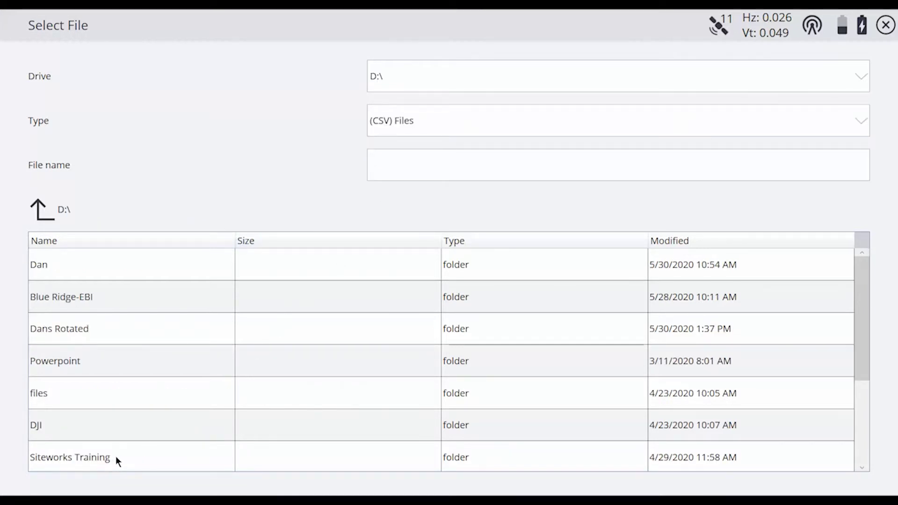
click(130, 458)
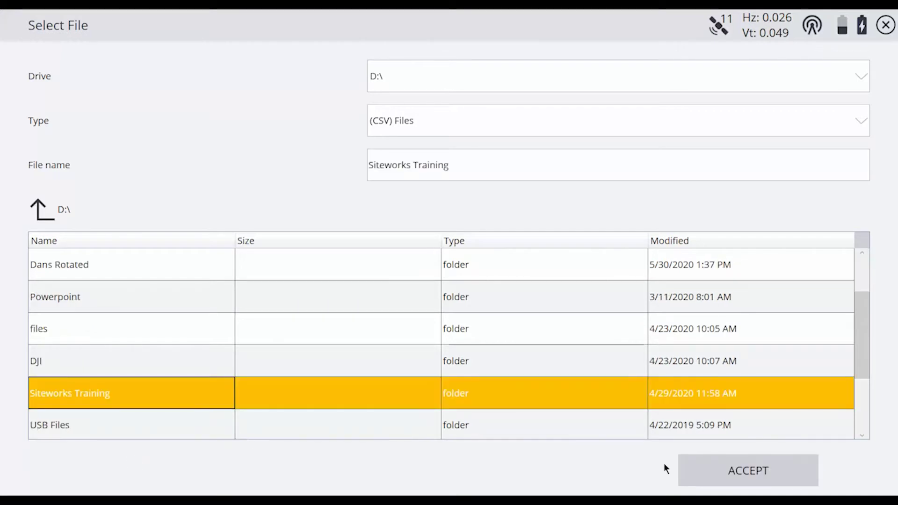
click(743, 473)
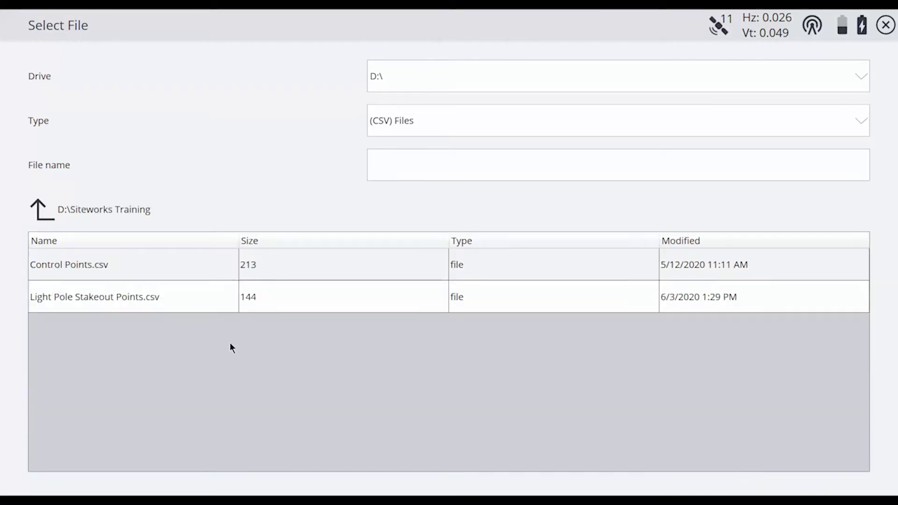
click(121, 298)
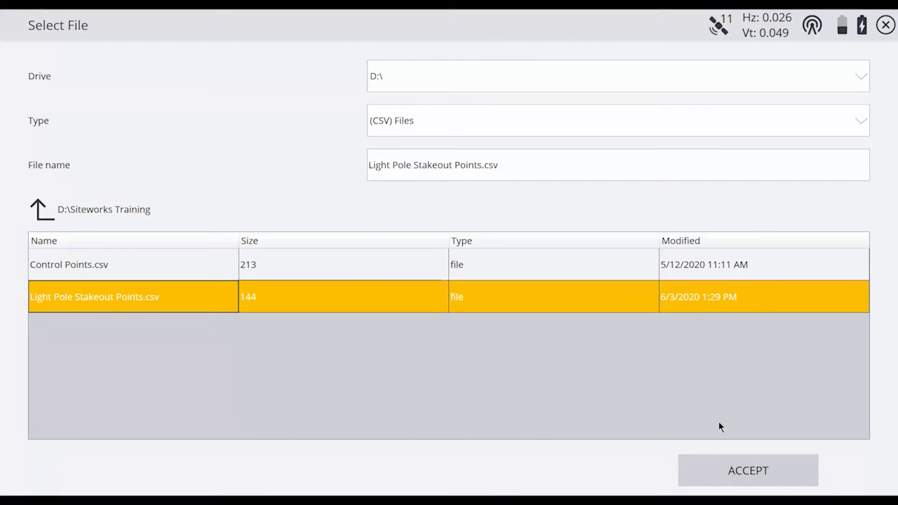
Accept the CSV, run the import, and acknowledge the 4 added points.
click(748, 470)
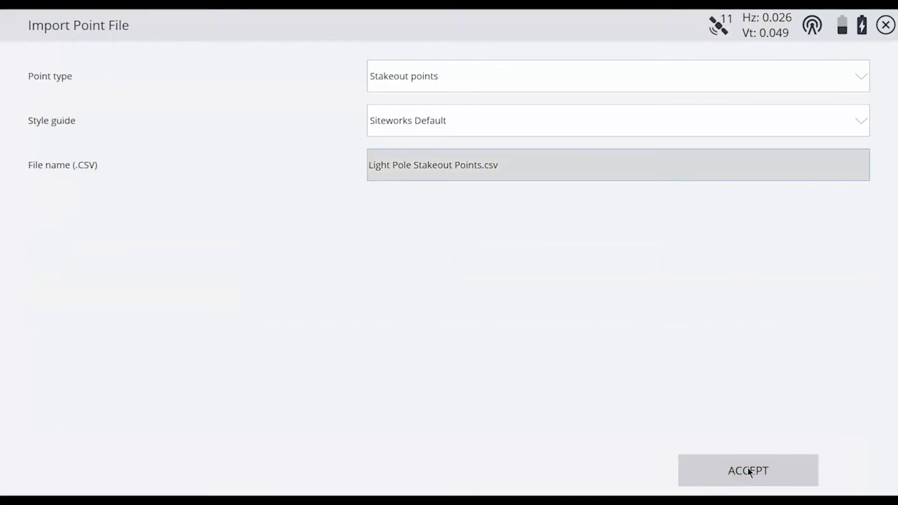
click(769, 466)
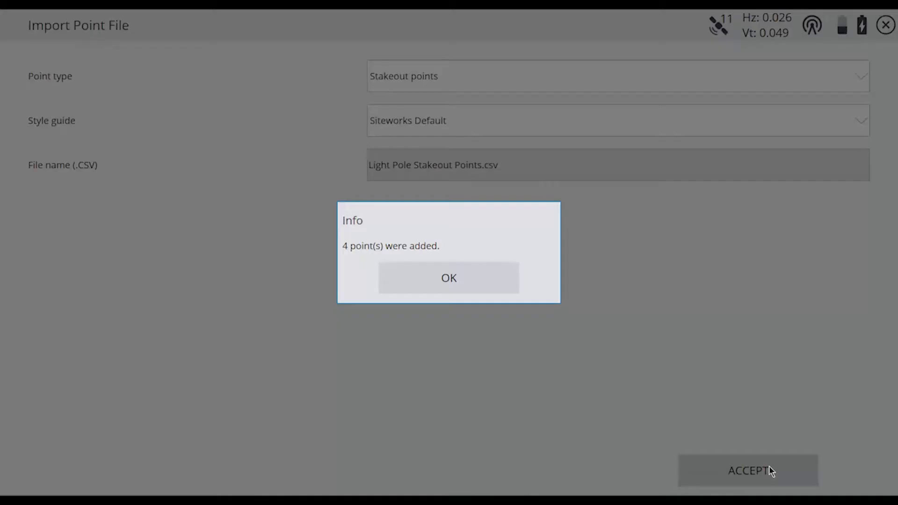
click(456, 270)
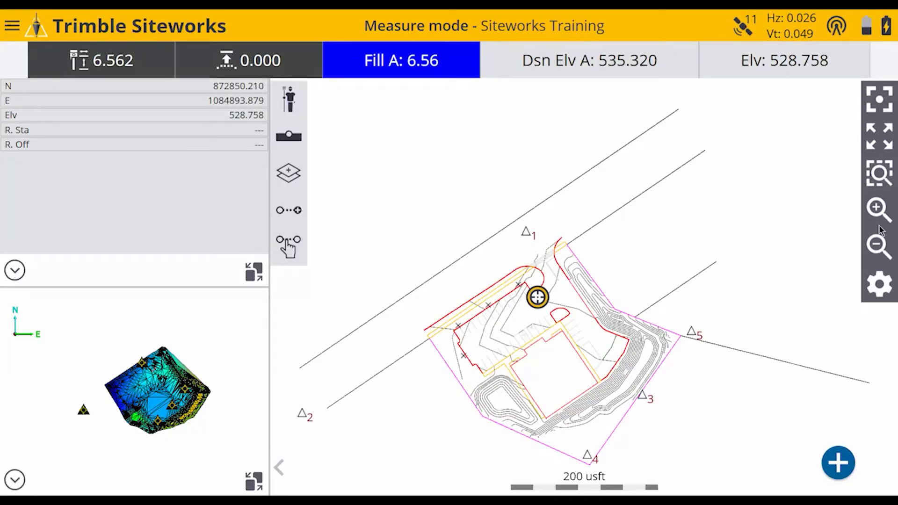
Zoom and pan the map until LP1 and LP2 fill the view at 20 usft scale.
click(880, 214)
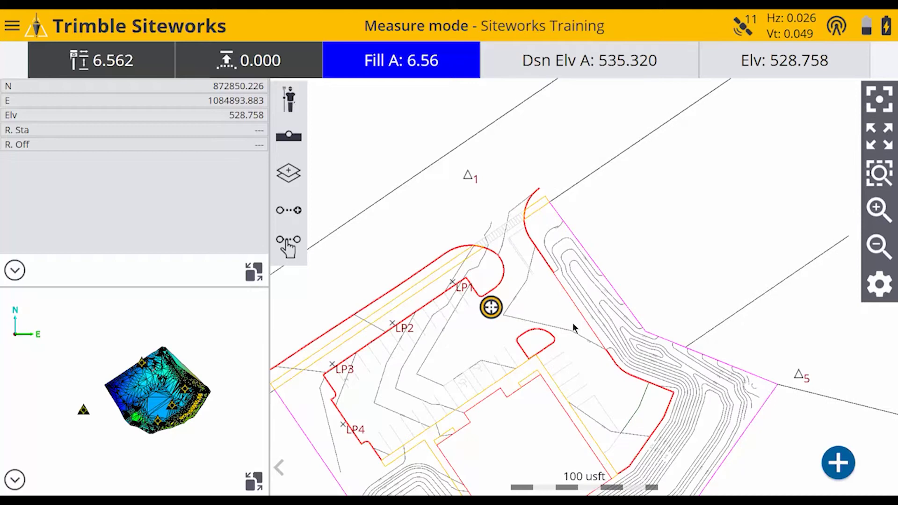
drag(571, 330, 694, 281)
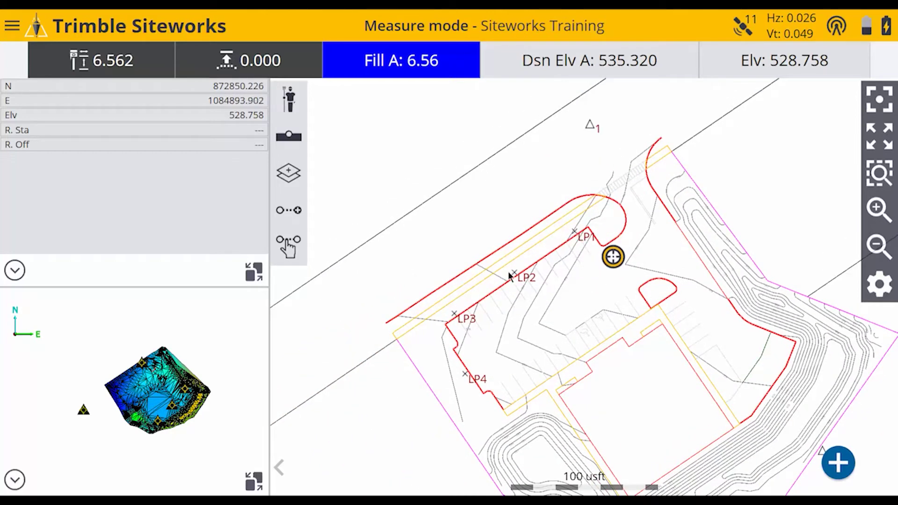
click(877, 209)
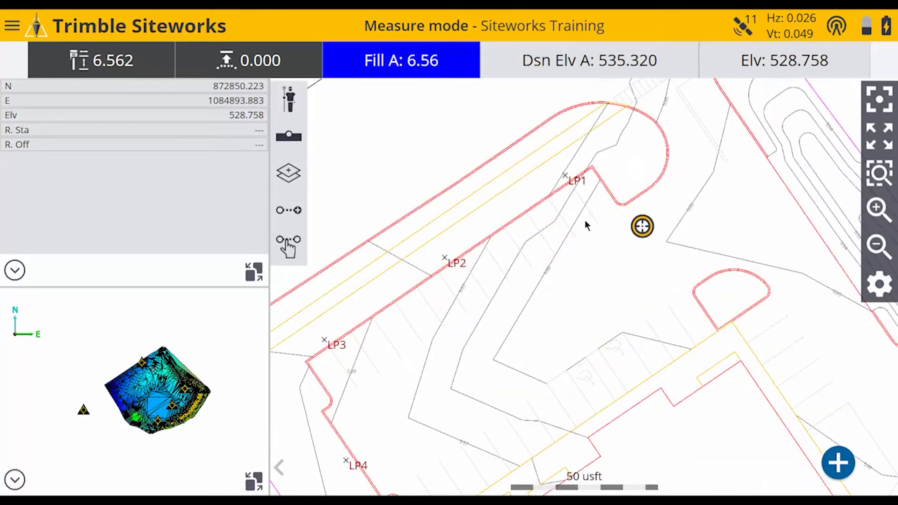
drag(585, 220, 592, 292)
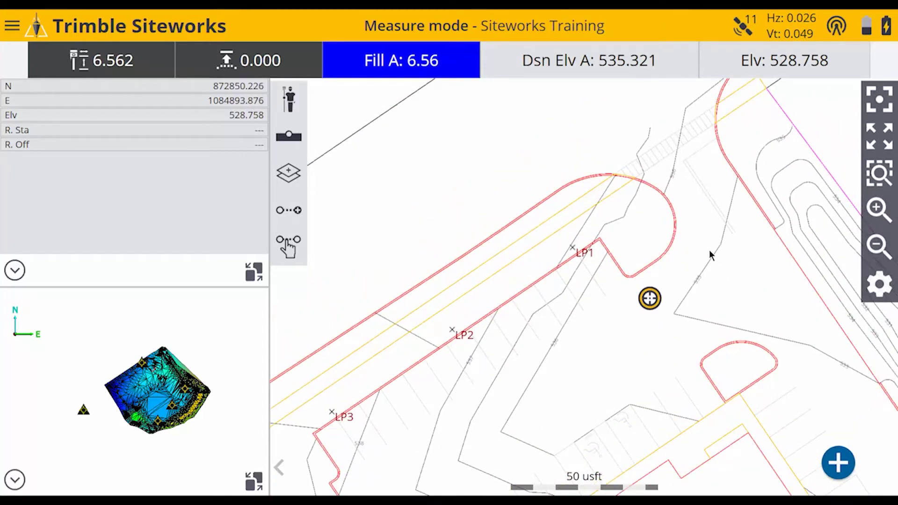
drag(709, 249, 706, 310)
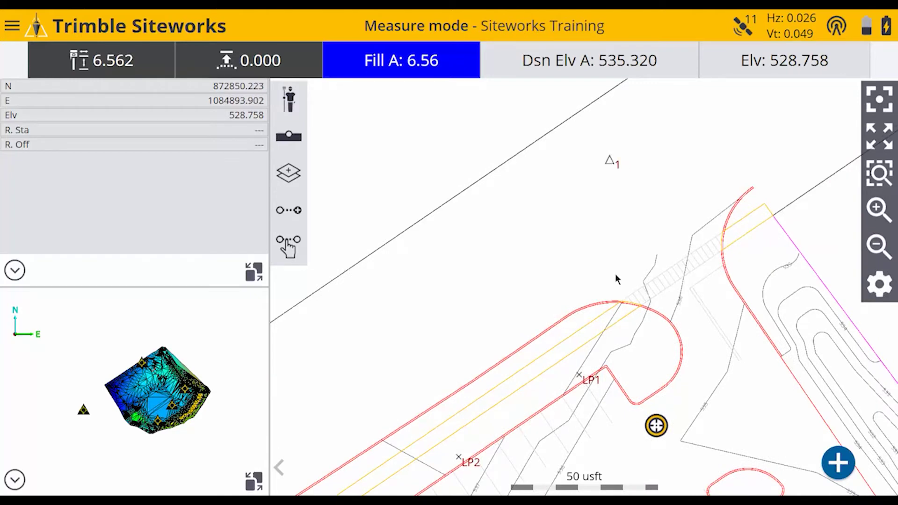
drag(611, 393, 708, 216)
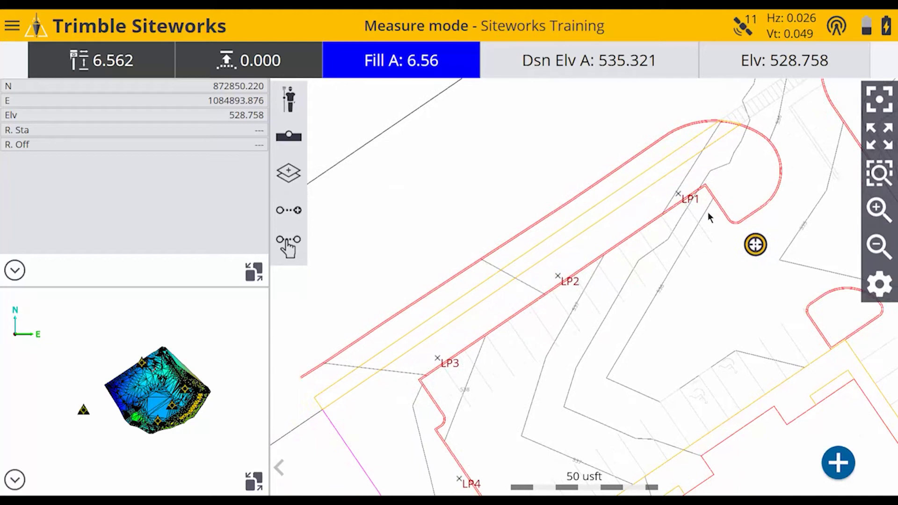
drag(675, 267, 677, 234)
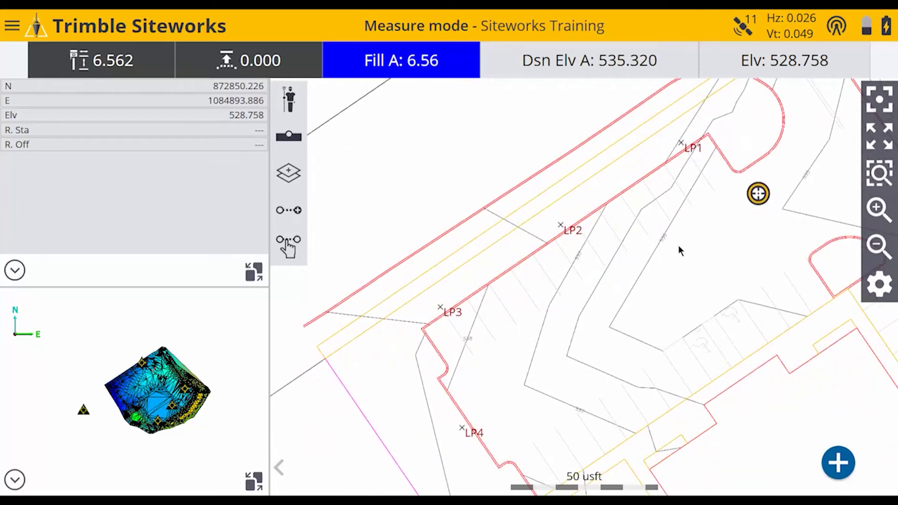
click(877, 219)
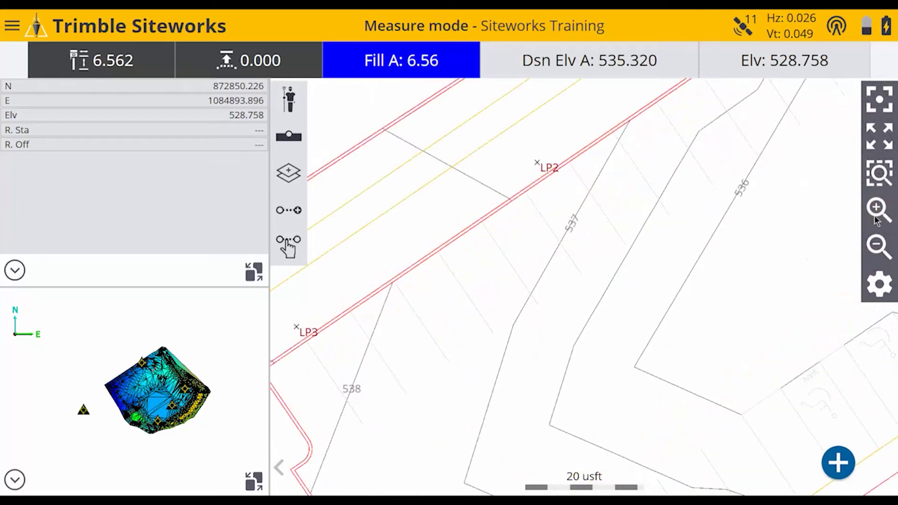
drag(655, 291, 572, 404)
drag(660, 234, 597, 301)
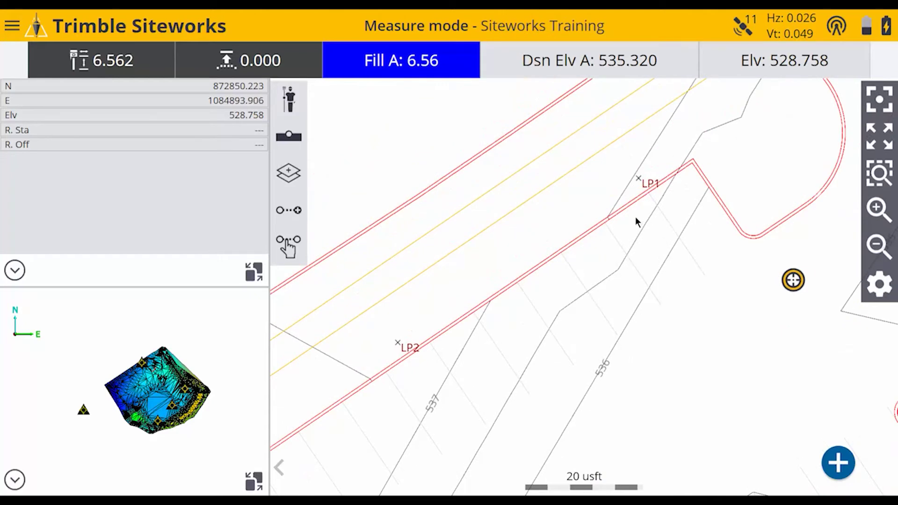
drag(645, 248, 615, 268)
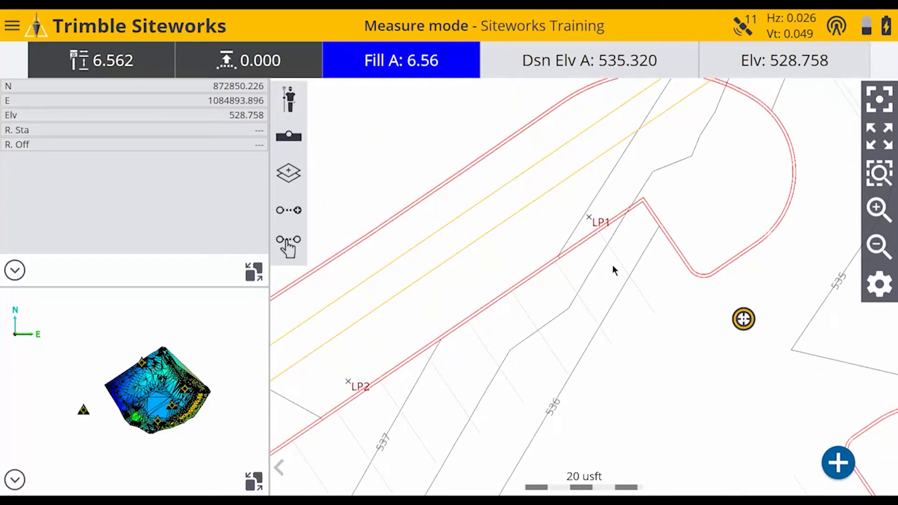
Start staking point LP1 and zoom the map in closely on it.
click(588, 217)
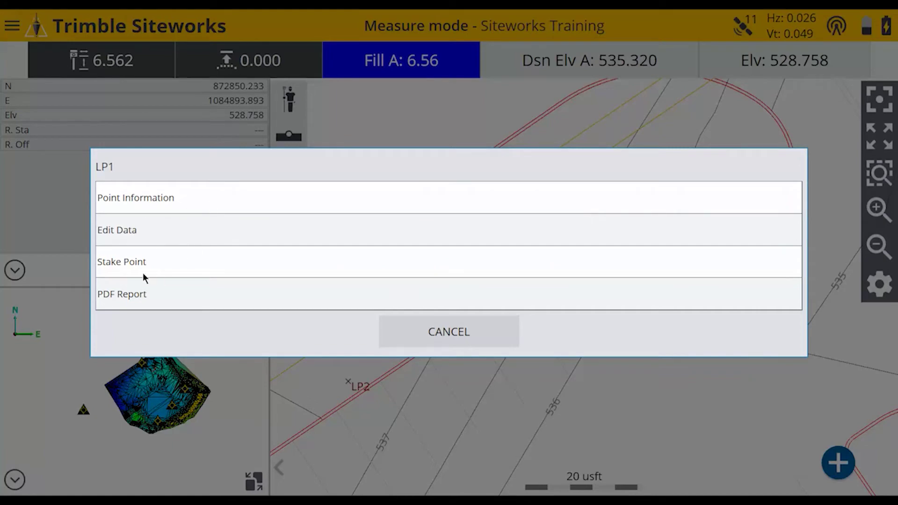
click(189, 264)
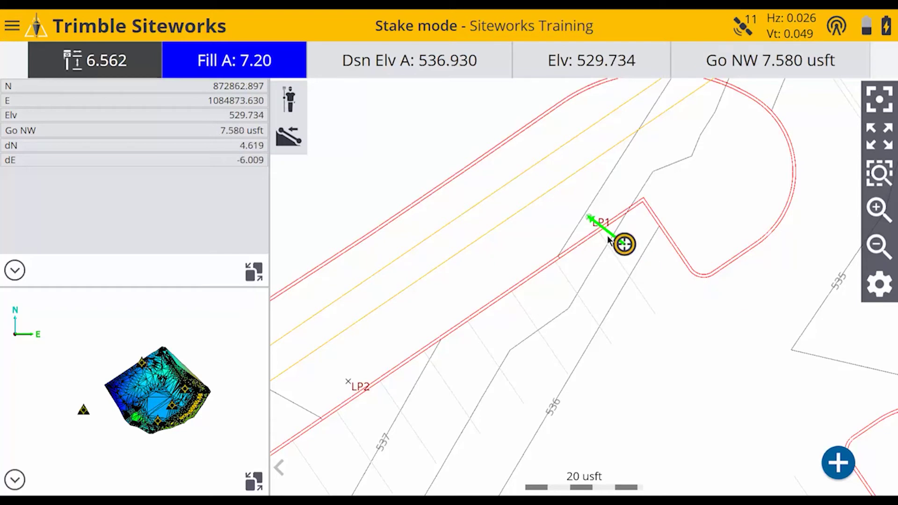
click(879, 212)
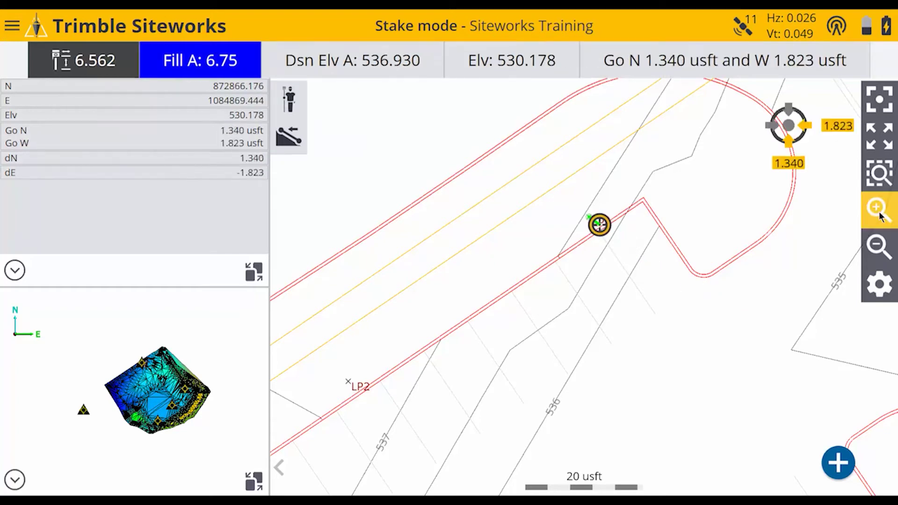
click(878, 212)
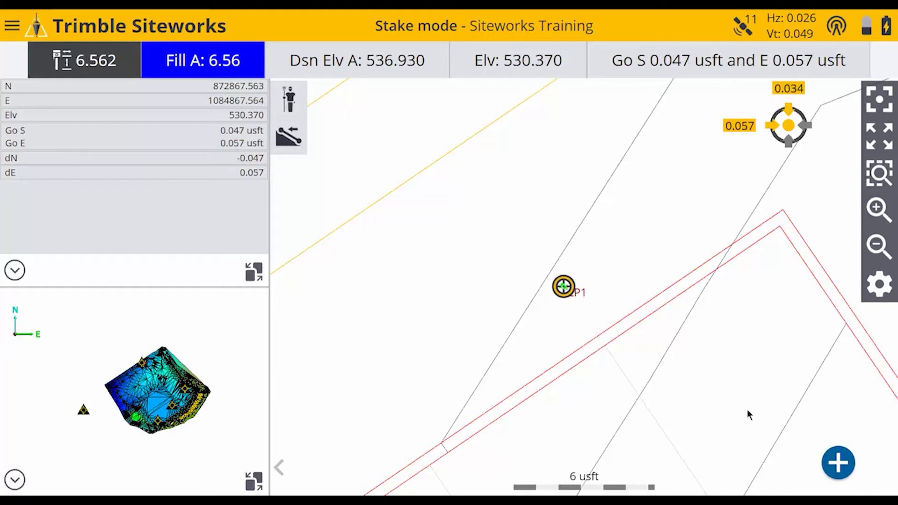
Store the stake at LP1 and view the Stake Report diagram.
click(839, 464)
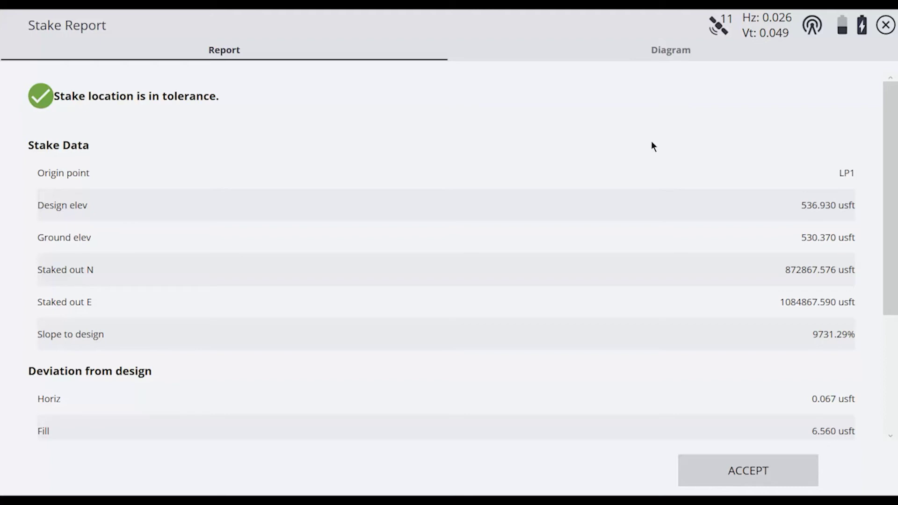
click(654, 52)
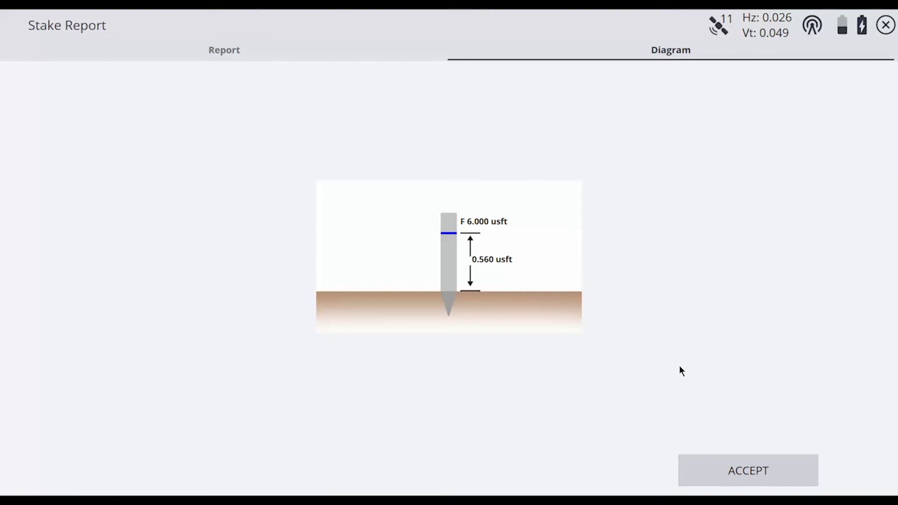
Accept the LP1 stake report, then move the rover and map over to LP2.
click(751, 473)
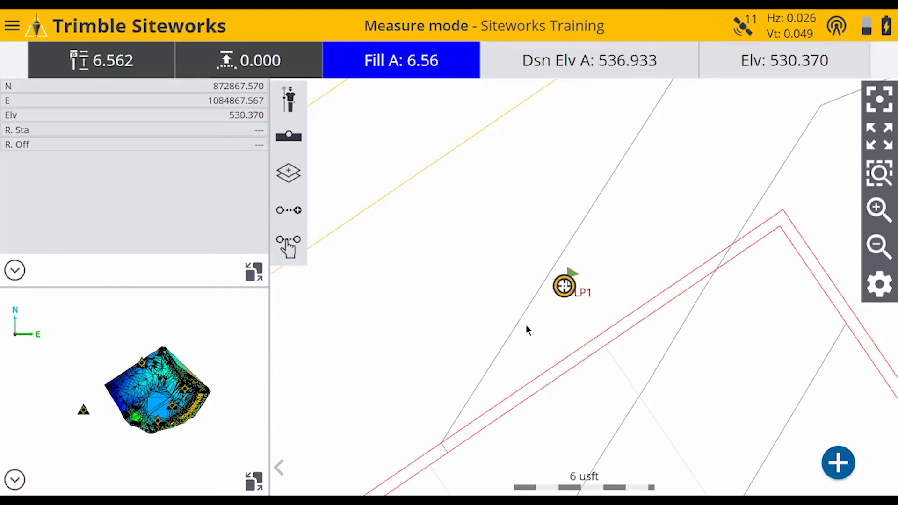
click(529, 321)
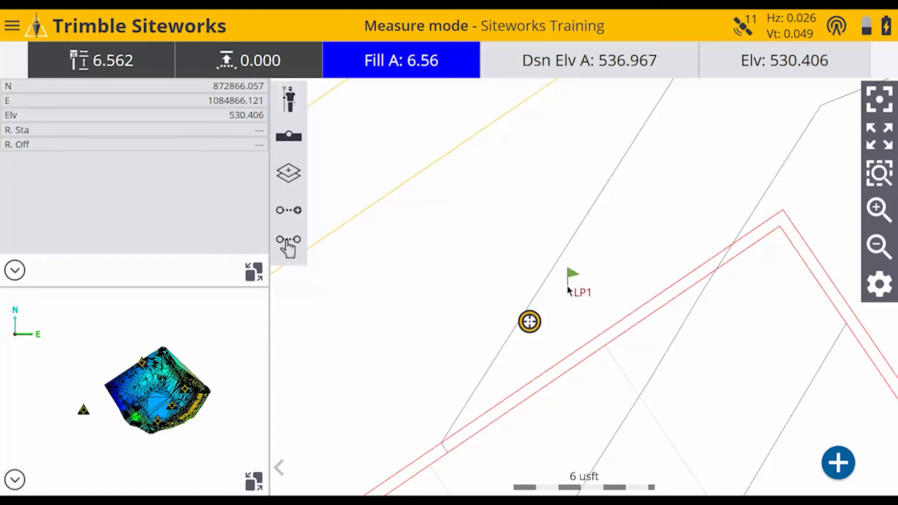
click(878, 246)
drag(637, 347, 692, 301)
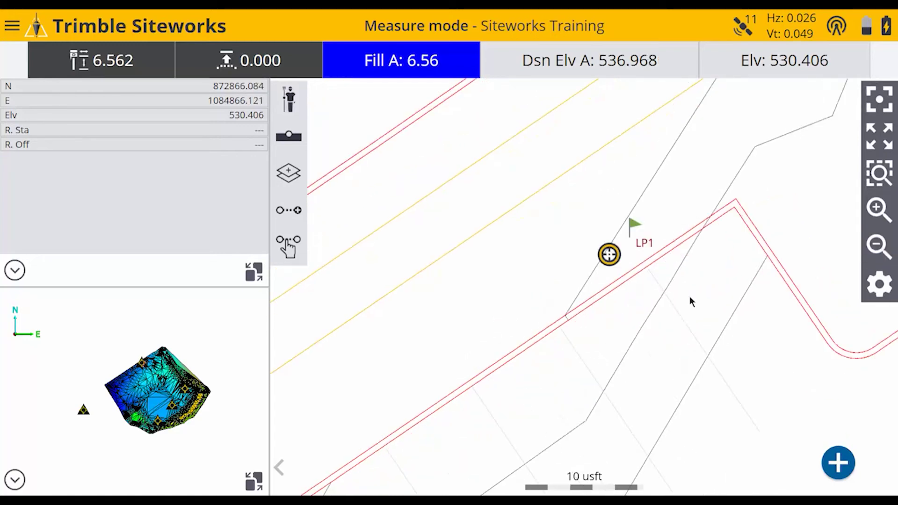
drag(581, 381, 698, 323)
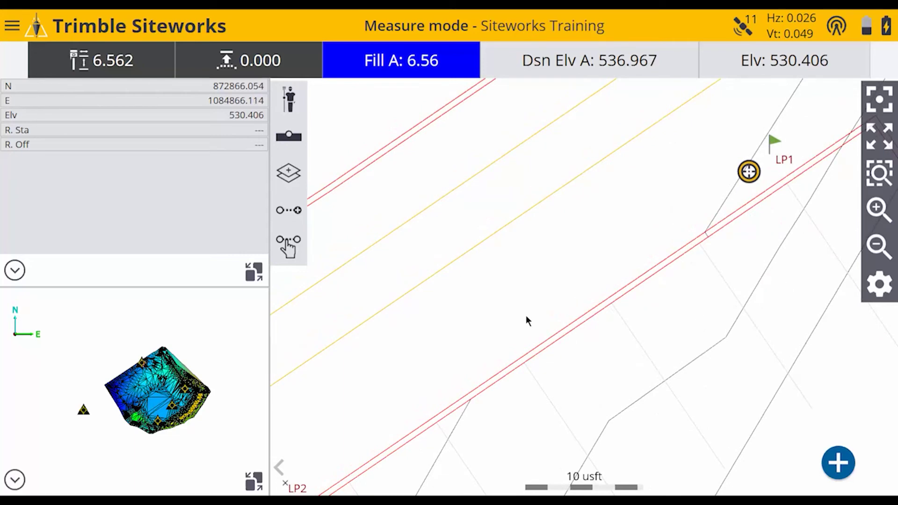
click(490, 332)
drag(497, 363, 600, 266)
drag(483, 380, 575, 327)
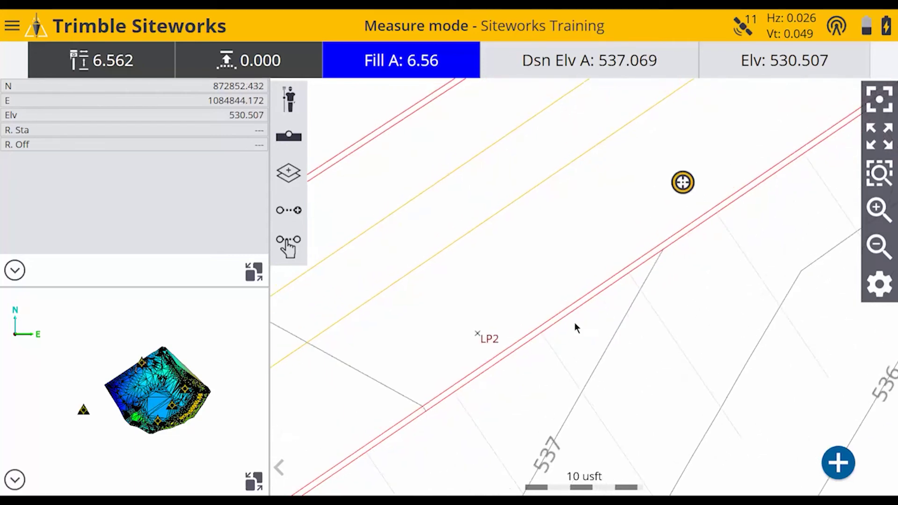
Stake point LP2, move the rover onto it, and zoom out to show LP1–LP4.
click(478, 334)
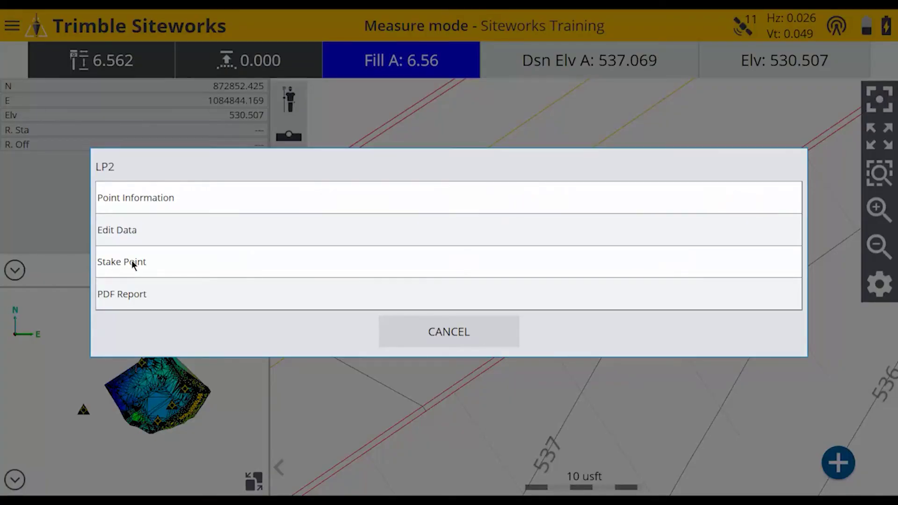
click(132, 264)
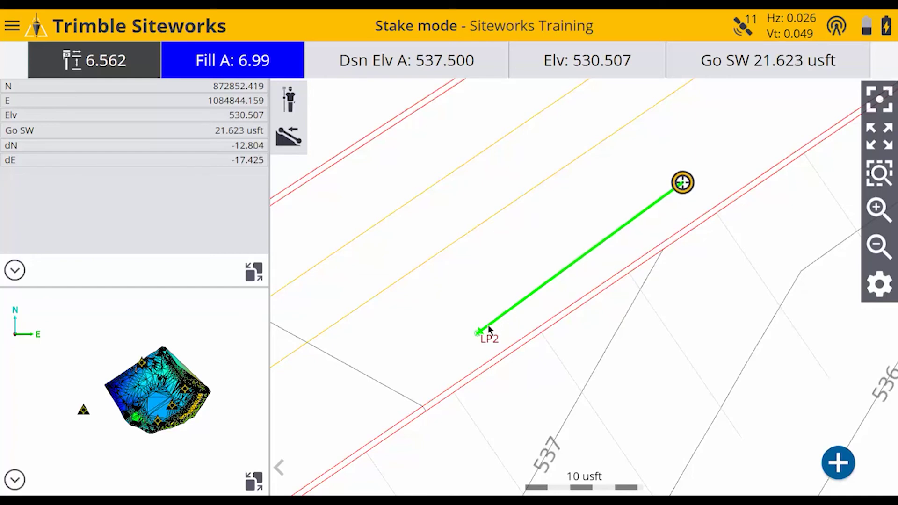
click(478, 335)
drag(489, 385, 574, 322)
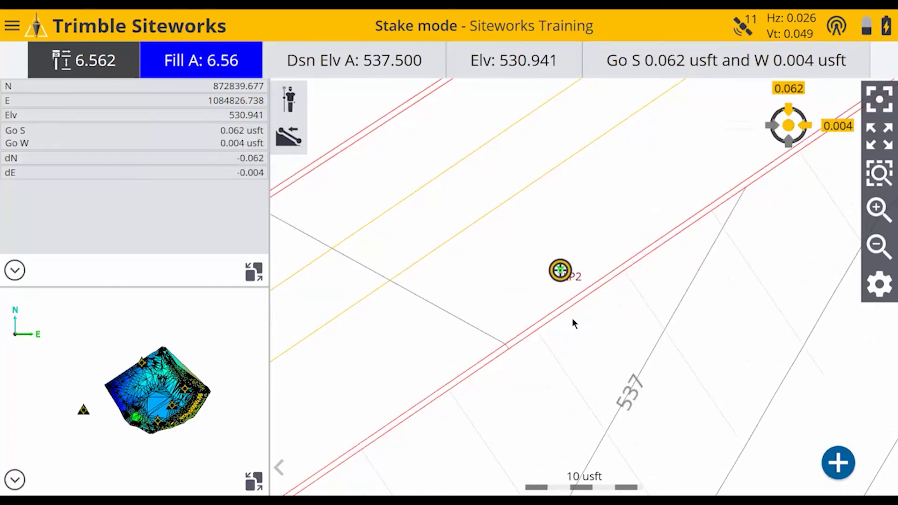
click(879, 246)
click(880, 246)
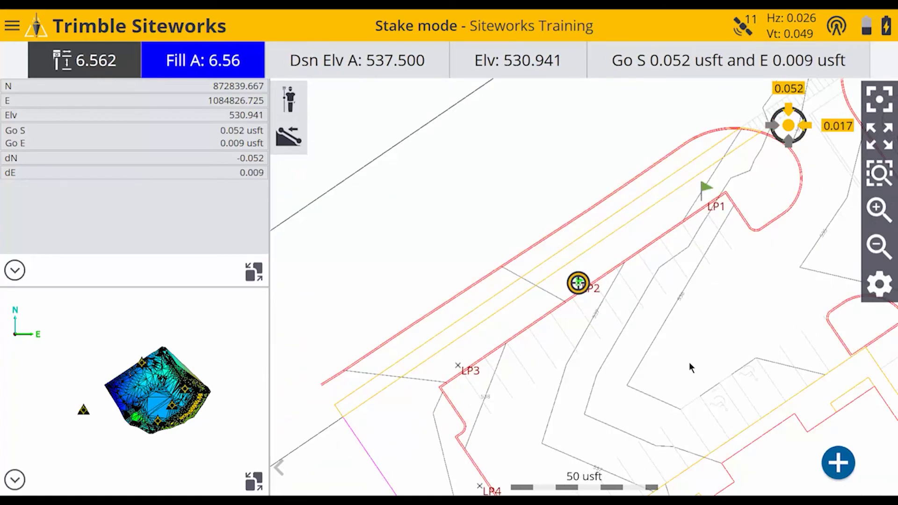
drag(689, 362, 686, 304)
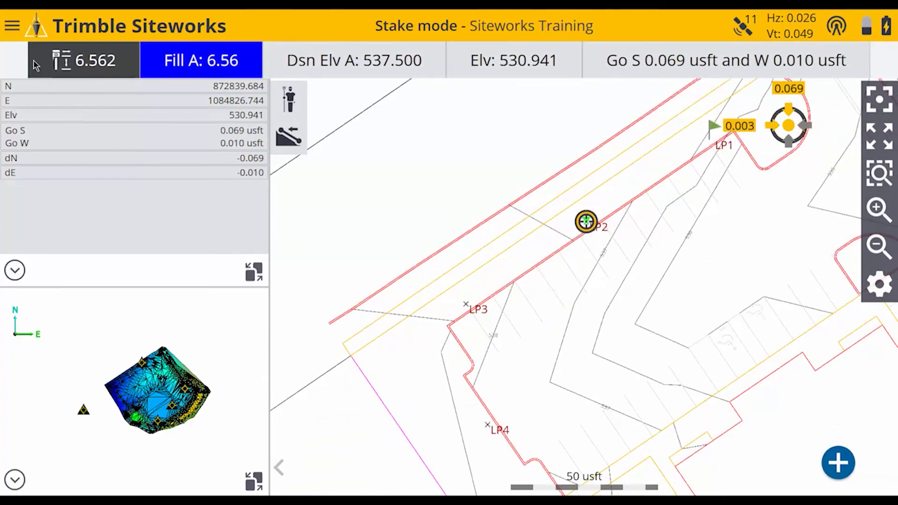
Use Change Stake Object to pick LP3, then LP4 as the point to stake.
click(11, 28)
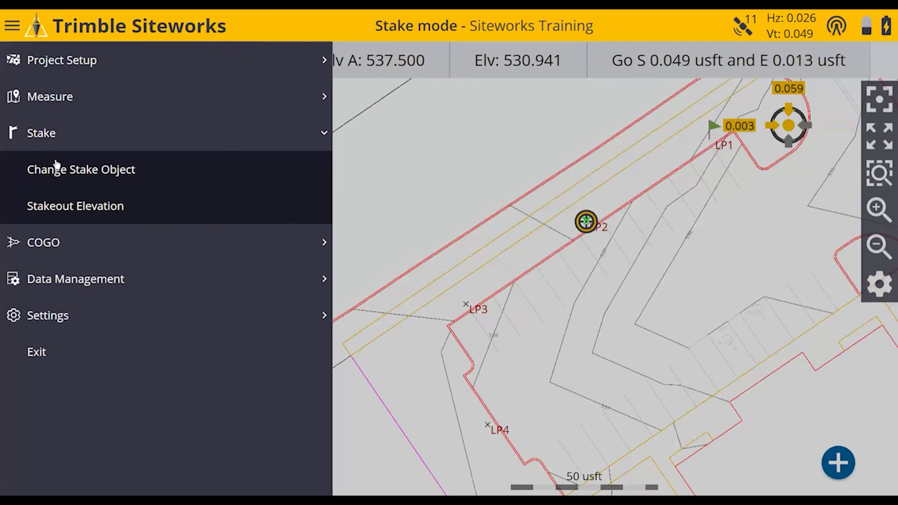
click(77, 172)
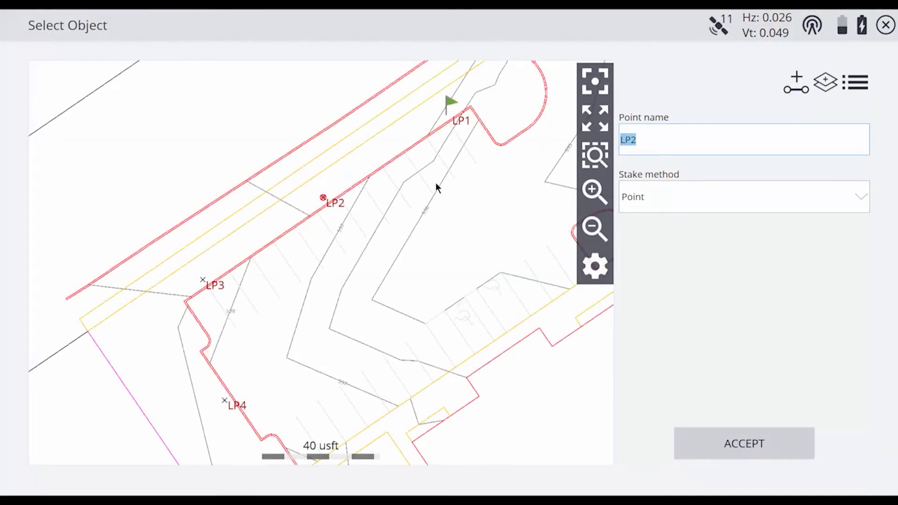
click(203, 281)
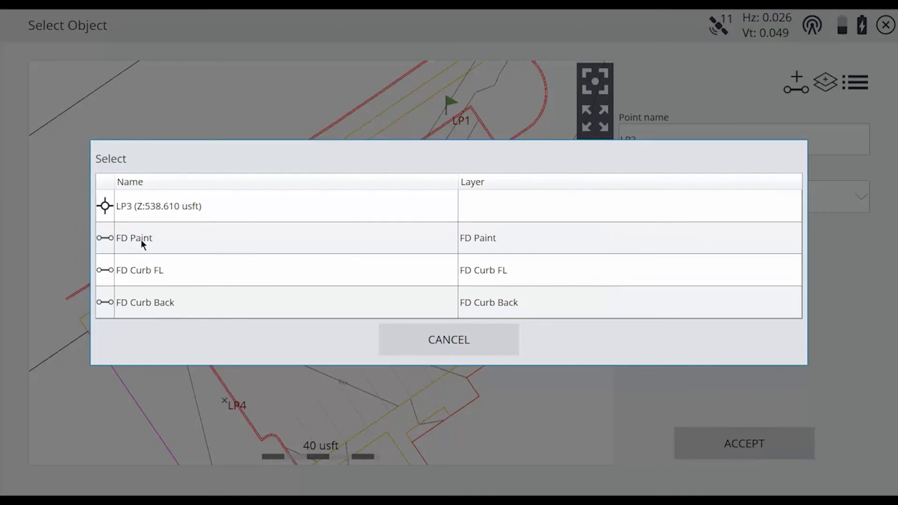
click(150, 205)
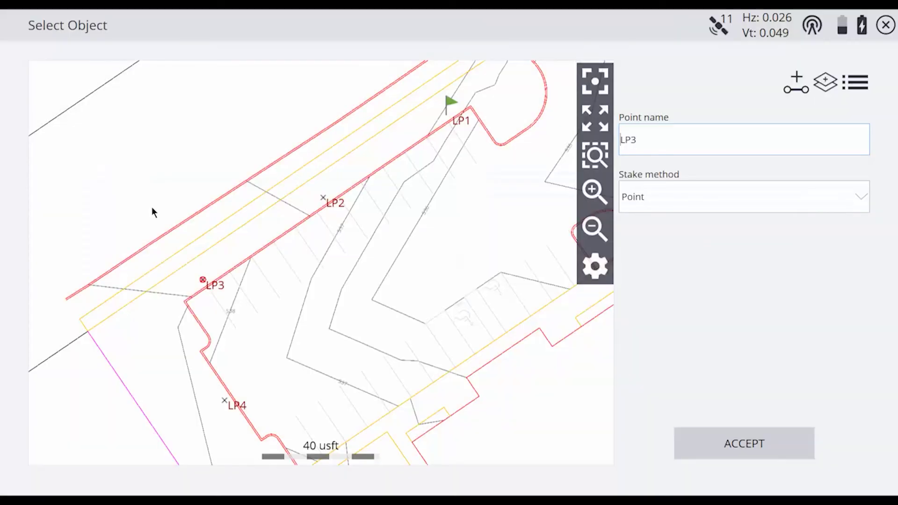
click(223, 401)
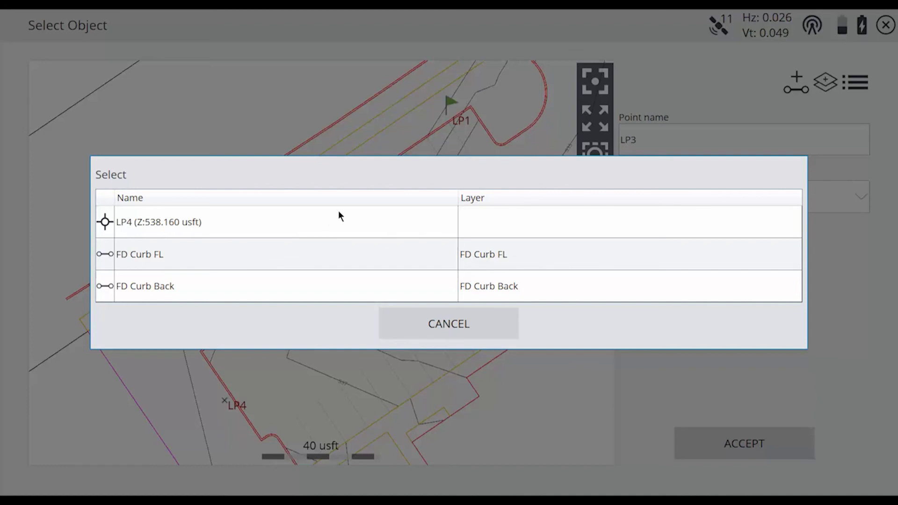
click(217, 223)
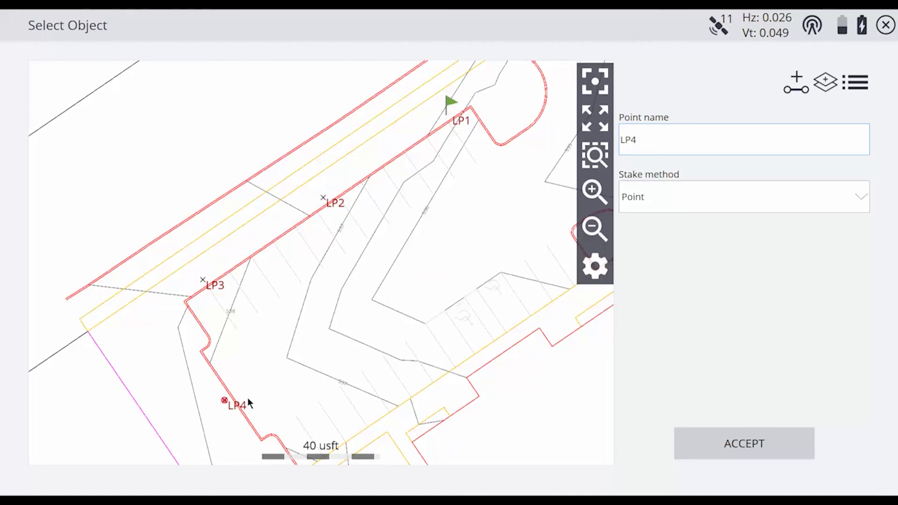
drag(294, 383, 365, 331)
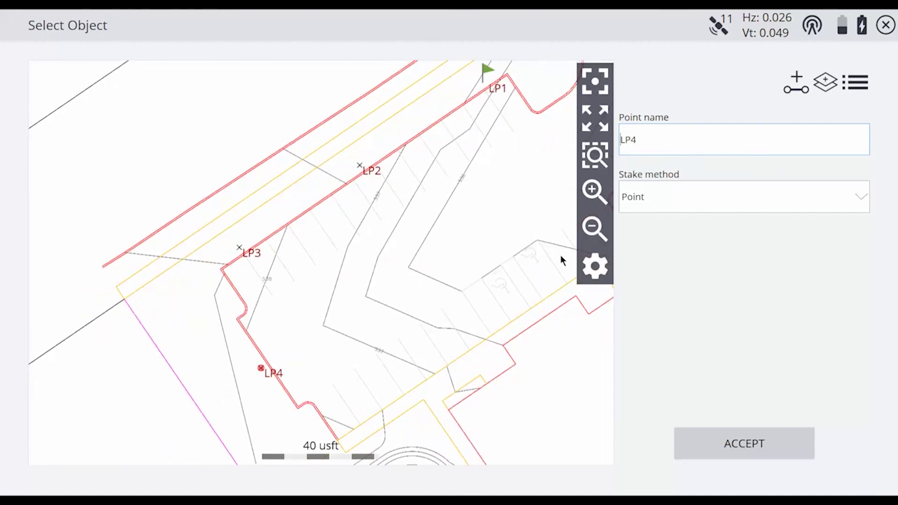
Pick LP2 from the point table and confirm it as the stake target.
click(856, 84)
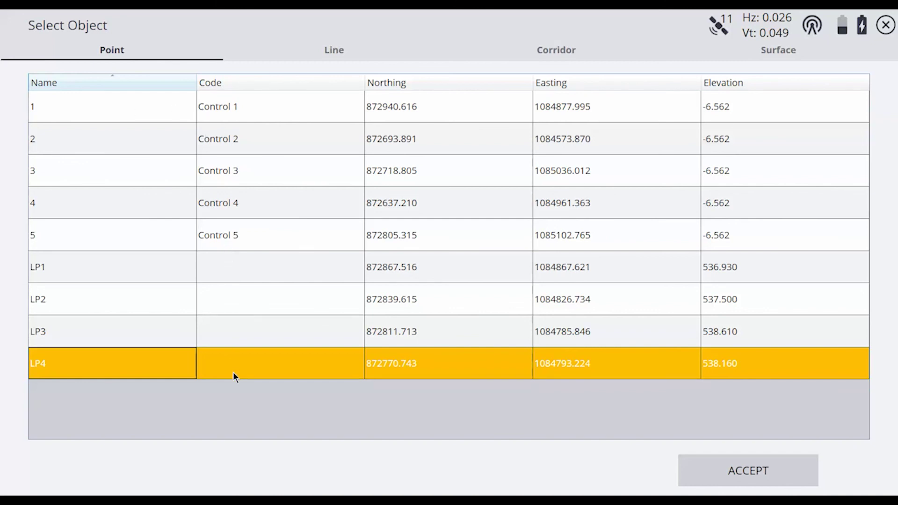
click(239, 295)
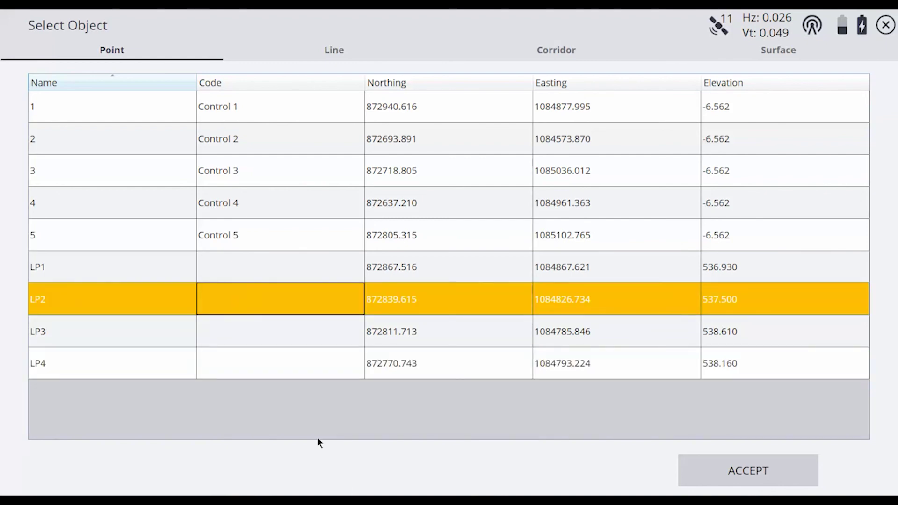
click(725, 472)
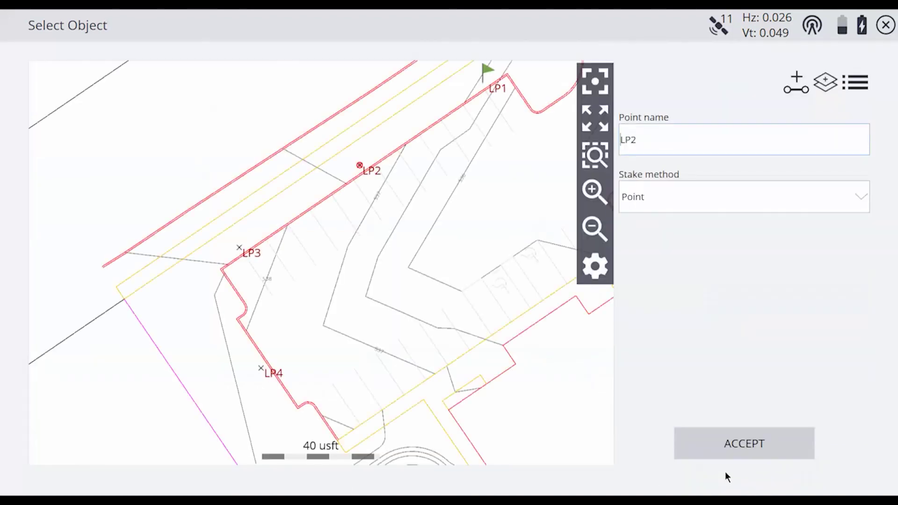
click(725, 442)
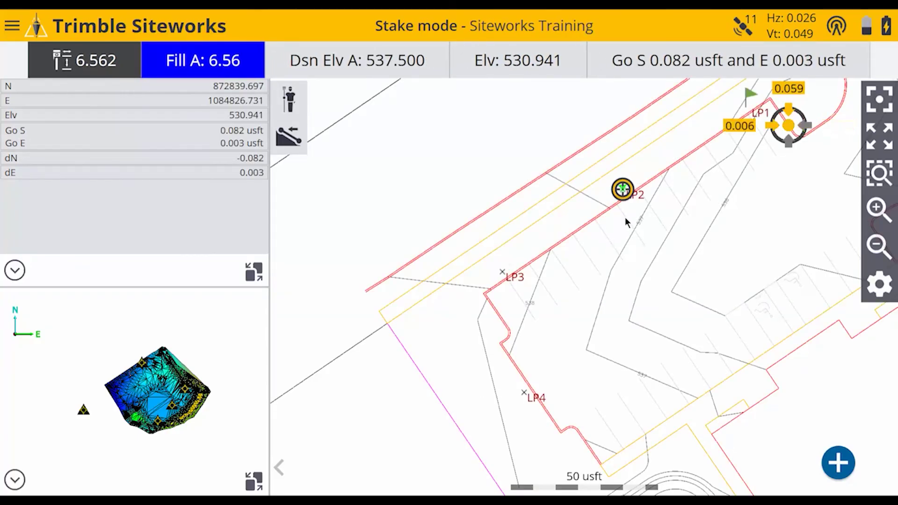
Move the simulated rover south until it is about 48.9 usft from LP2.
click(625, 217)
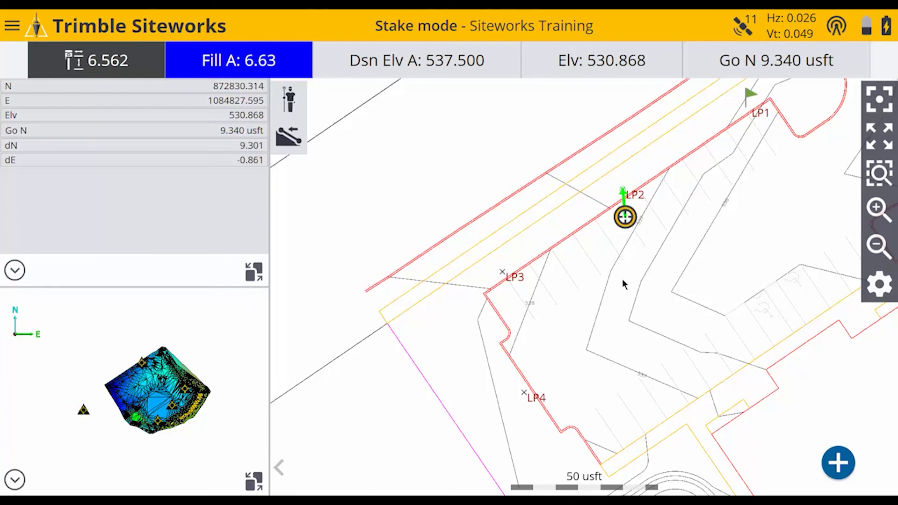
click(622, 279)
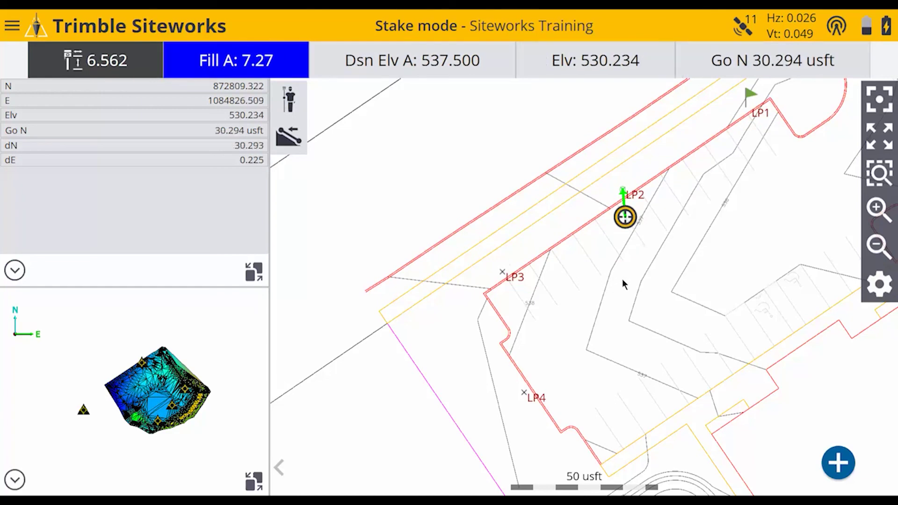
click(584, 328)
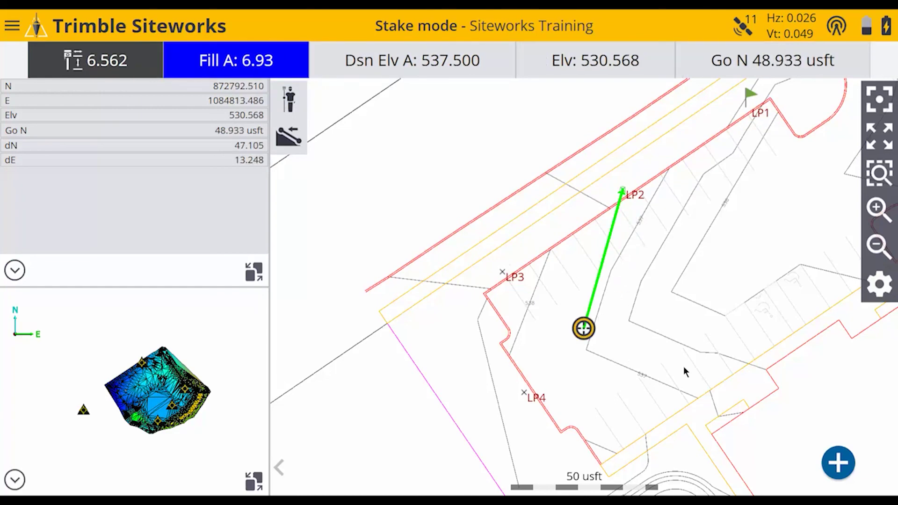